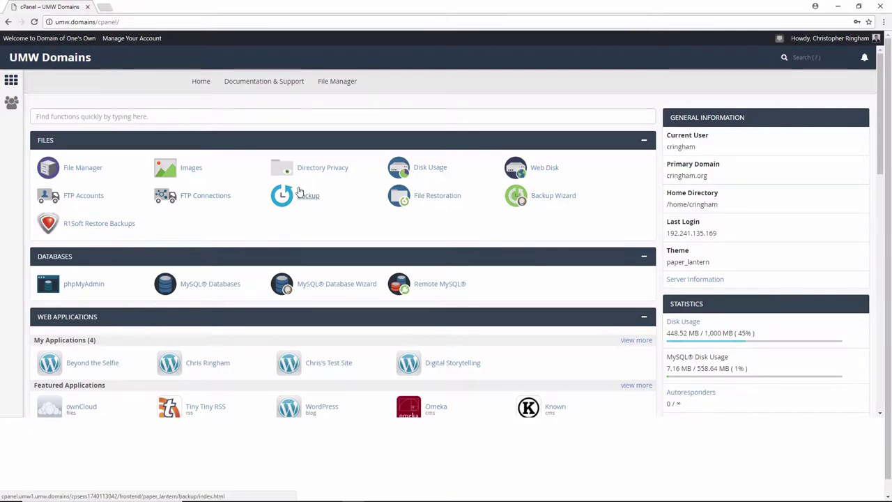
- Glance at the Beyond the Selfie application settings, then return to the cPanel home page
{"action": "scroll", "coordinate": [404, 240], "scroll_direction": "down", "scroll_amount": 2}
{"action": "left_click", "coordinate": [634, 249]}
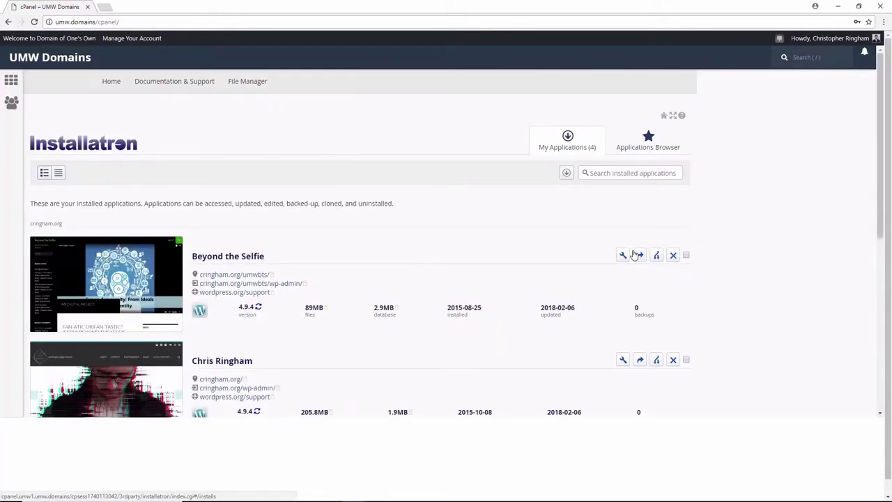
{"action": "left_click", "coordinate": [623, 255]}
{"action": "scroll", "coordinate": [624, 261], "scroll_direction": "down", "scroll_amount": 5}
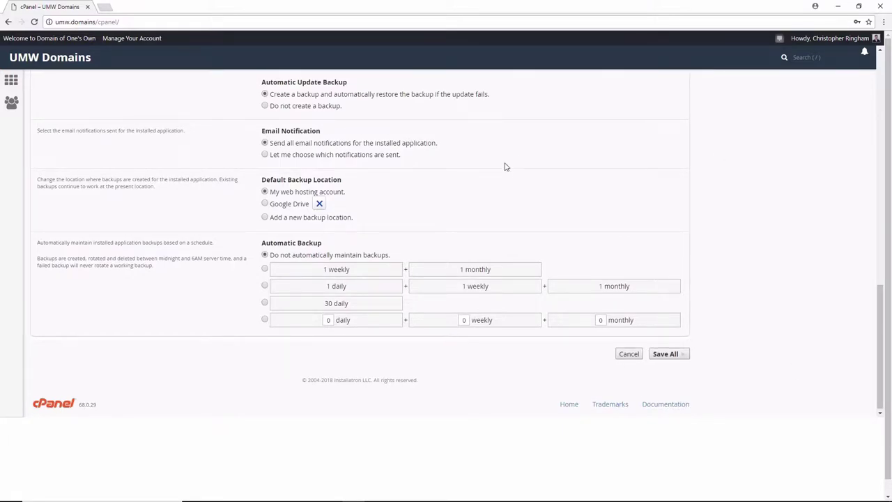
{"action": "scroll", "coordinate": [506, 167], "scroll_direction": "up", "scroll_amount": 5}
{"action": "scroll", "coordinate": [505, 165], "scroll_direction": "up", "scroll_amount": 5}
{"action": "scroll", "coordinate": [505, 165], "scroll_direction": "up", "scroll_amount": 2}
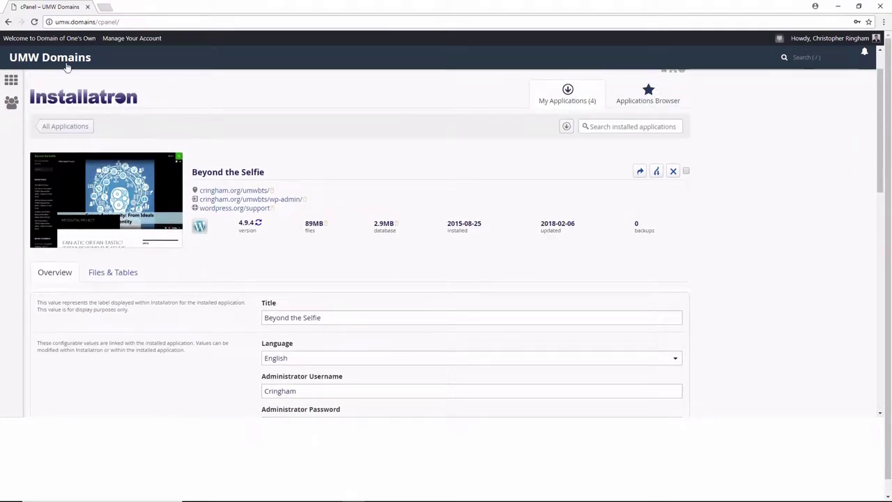
{"action": "left_click", "coordinate": [67, 64]}
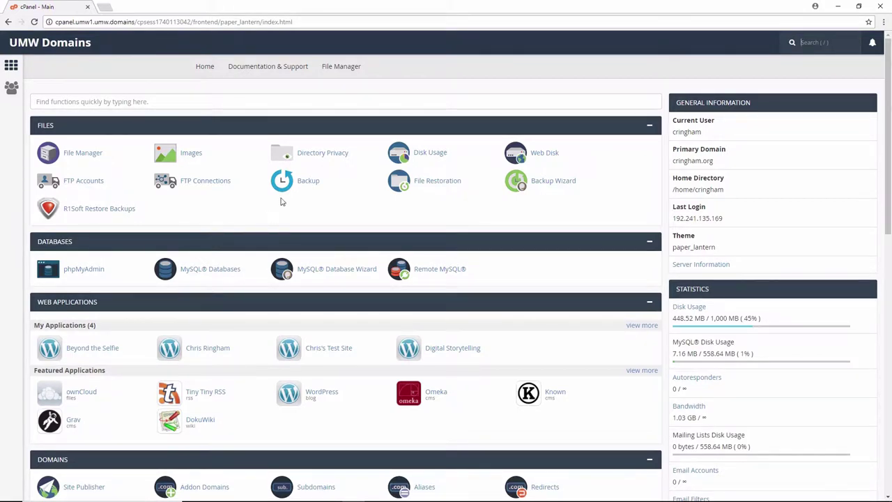
- Download the Home Directory backup archive from the Backup page
{"action": "left_click", "coordinate": [304, 183]}
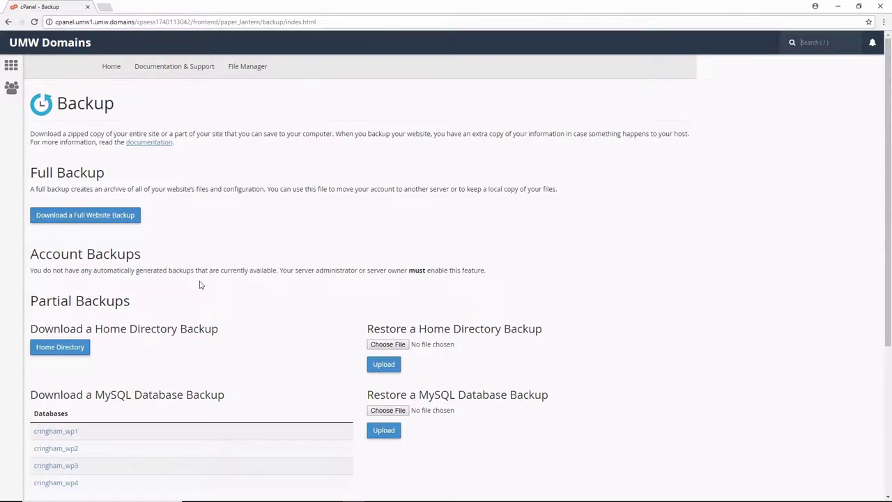
{"action": "scroll", "coordinate": [200, 284], "scroll_direction": "down", "scroll_amount": 2}
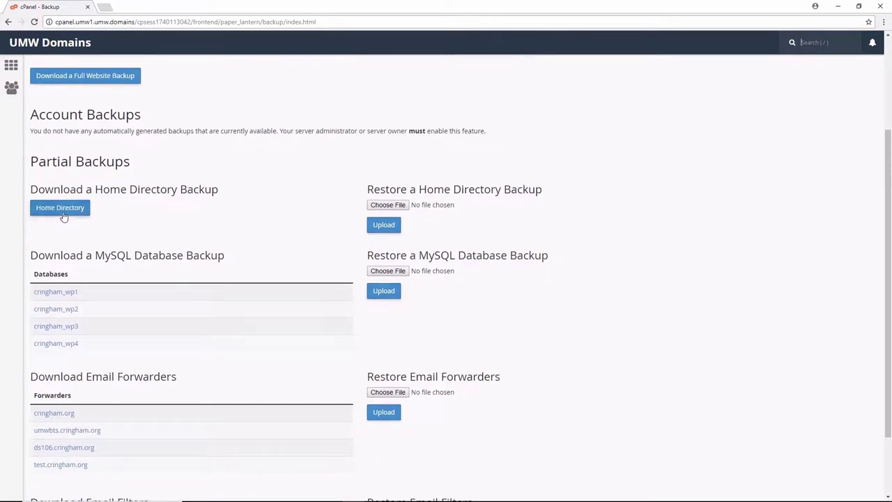
{"action": "left_click", "coordinate": [63, 211]}
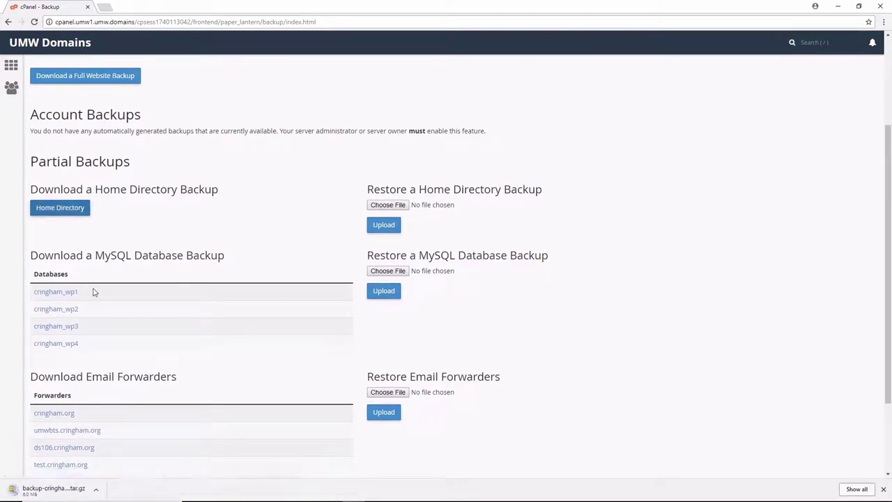
- Upload the downloaded home directory tar.gz under Restore a Home Directory Backup
{"action": "scroll", "coordinate": [94, 292], "scroll_direction": "down", "scroll_amount": 2}
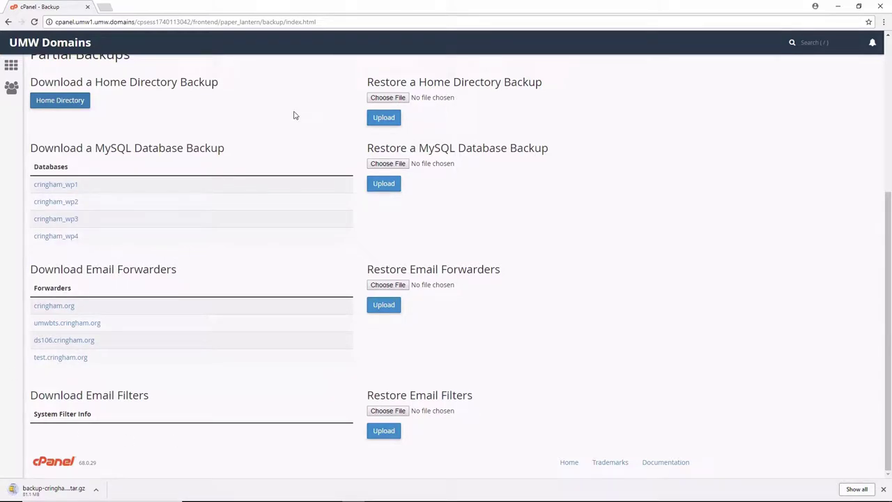
{"action": "scroll", "coordinate": [244, 120], "scroll_direction": "up", "scroll_amount": 2}
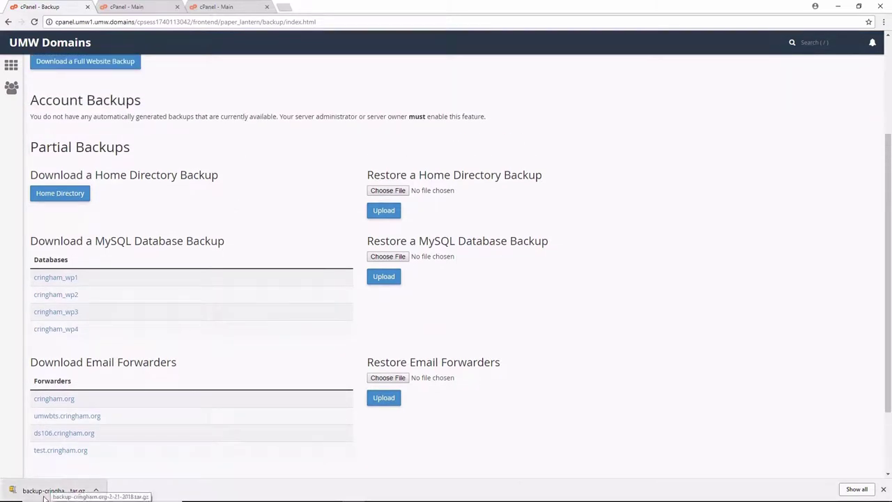
{"action": "left_click_drag", "start_coordinate": [42, 496], "coordinate": [390, 192]}
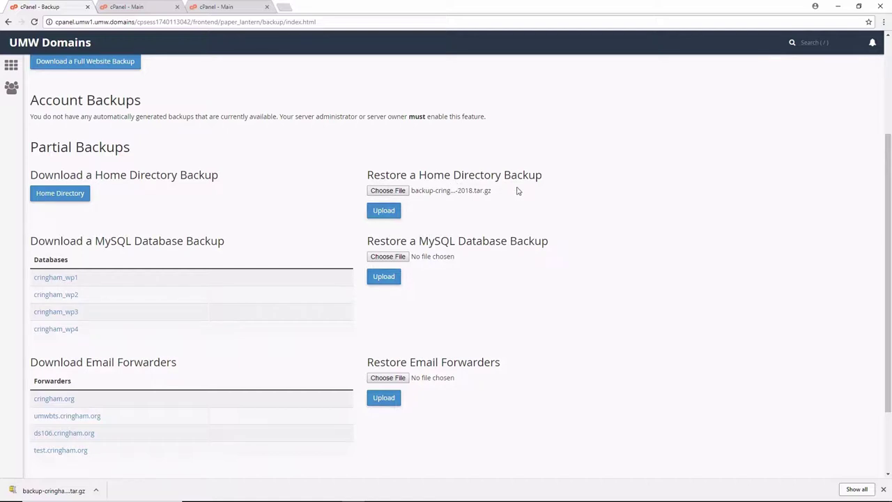
{"action": "left_click", "coordinate": [386, 213]}
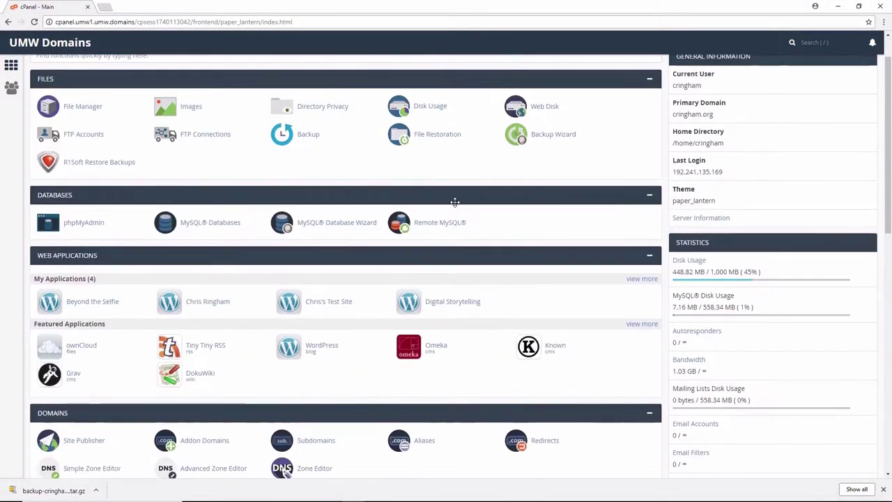
- View all installed applications and scroll the Installatron list to Chris's Test Site
{"action": "scroll", "coordinate": [390, 195], "scroll_direction": "down", "scroll_amount": 1}
{"action": "scroll", "coordinate": [408, 197], "scroll_direction": "down", "scroll_amount": 2}
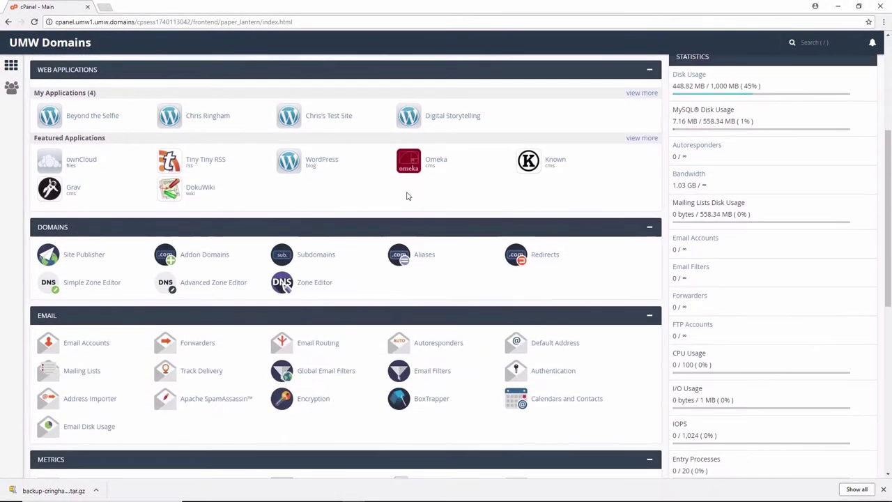
{"action": "scroll", "coordinate": [407, 197], "scroll_direction": "down", "scroll_amount": 1}
{"action": "scroll", "coordinate": [419, 195], "scroll_direction": "up", "scroll_amount": 2}
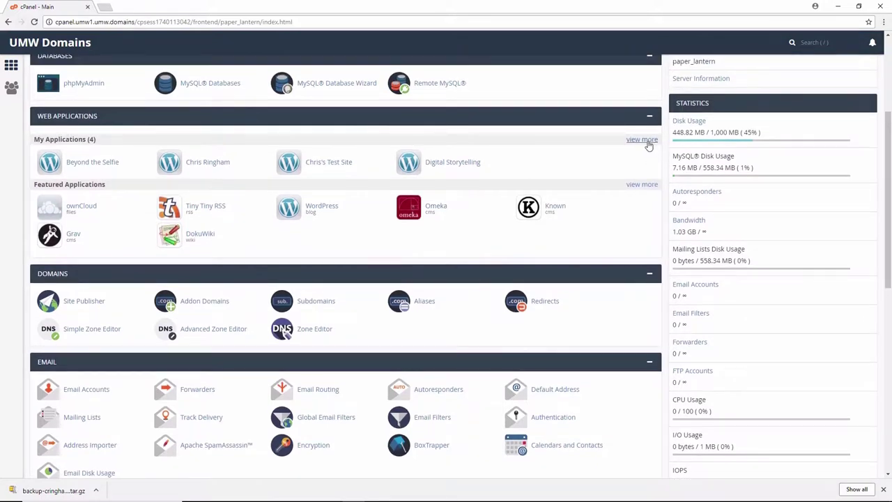
{"action": "left_click", "coordinate": [647, 142]}
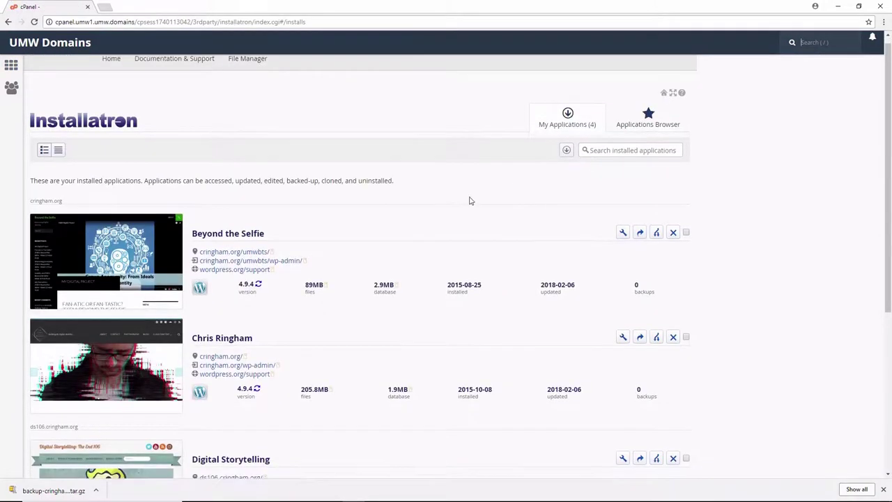
{"action": "scroll", "coordinate": [470, 200], "scroll_direction": "down", "scroll_amount": 2}
{"action": "scroll", "coordinate": [470, 201], "scroll_direction": "down", "scroll_amount": 2}
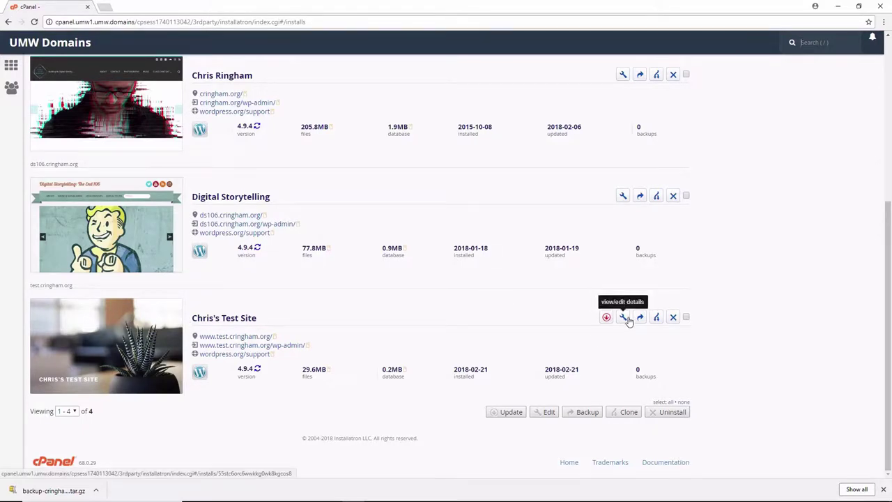
- Create a backup of Chris's Test Site from its Installatron details page
{"action": "left_click", "coordinate": [624, 318]}
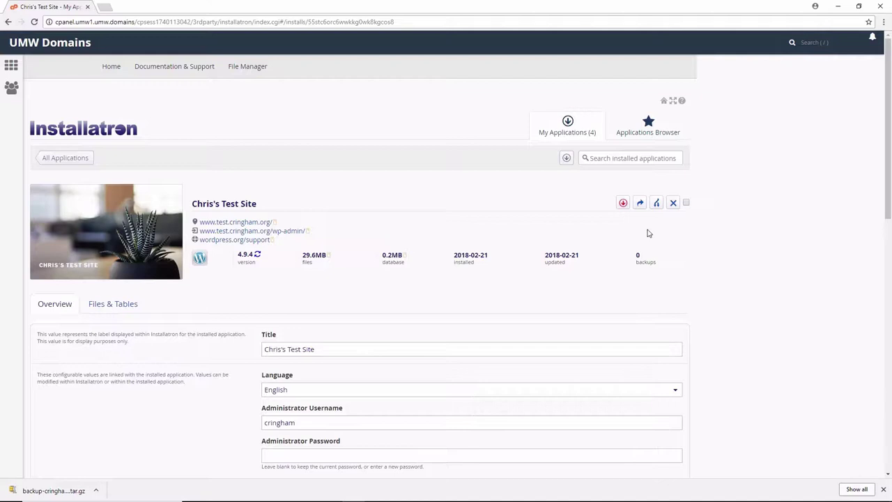
{"action": "left_click", "coordinate": [641, 204]}
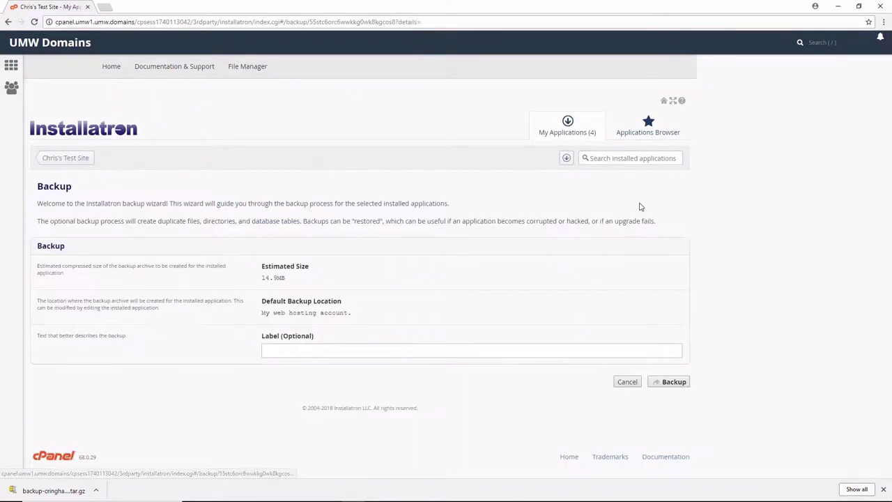
{"action": "left_click", "coordinate": [672, 382]}
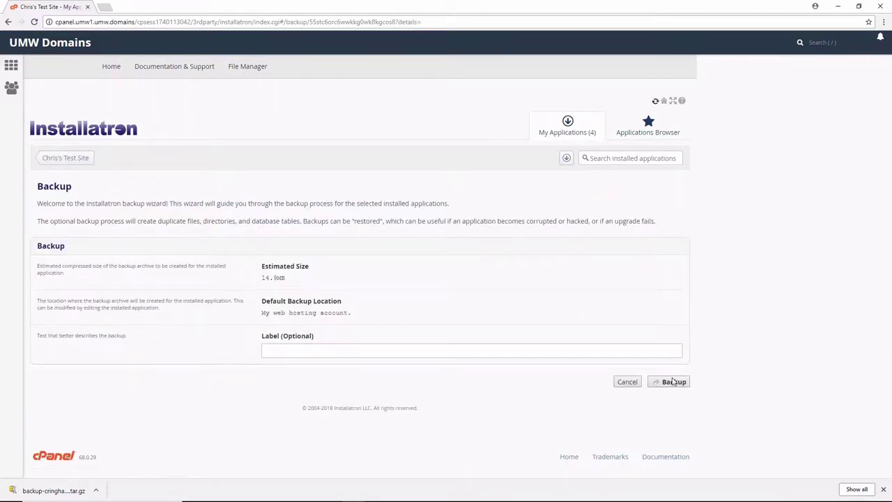
{"action": "scroll", "coordinate": [691, 370], "scroll_direction": "down", "scroll_amount": 3}
{"action": "scroll", "coordinate": [692, 373], "scroll_direction": "down", "scroll_amount": 2}
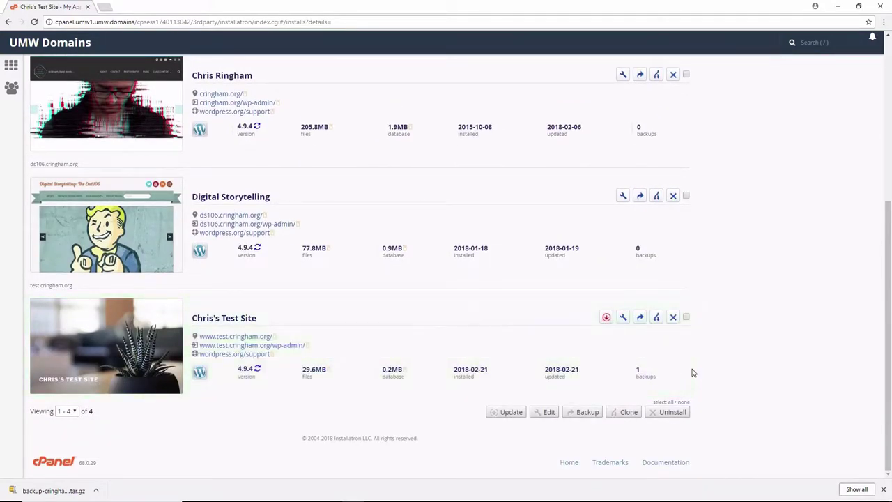
{"action": "scroll", "coordinate": [693, 372], "scroll_direction": "up", "scroll_amount": 2}
{"action": "scroll", "coordinate": [692, 373], "scroll_direction": "up", "scroll_amount": 3}
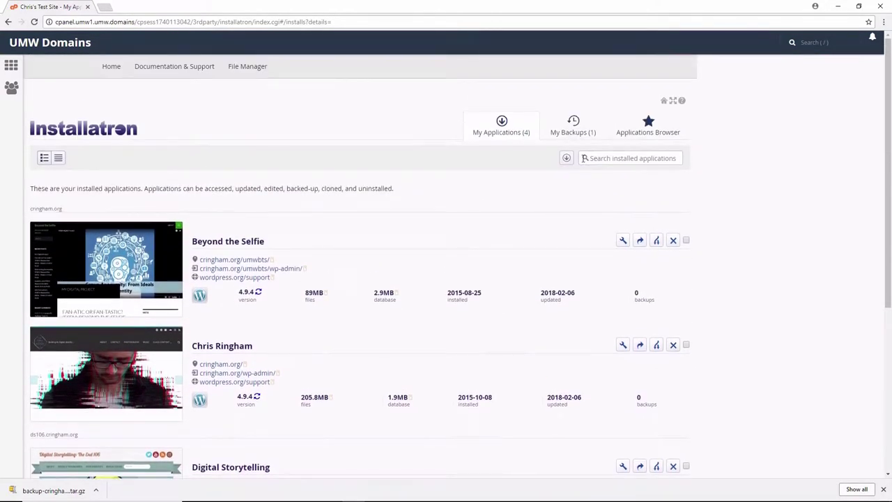
- Set Chris's Test Site backup to restore to its original location and review its files and tables
{"action": "left_click", "coordinate": [573, 132]}
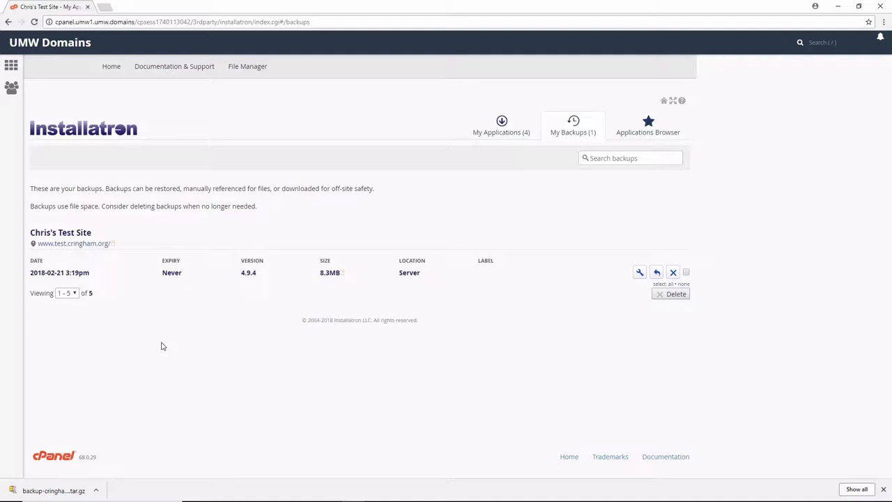
{"action": "left_click", "coordinate": [657, 274]}
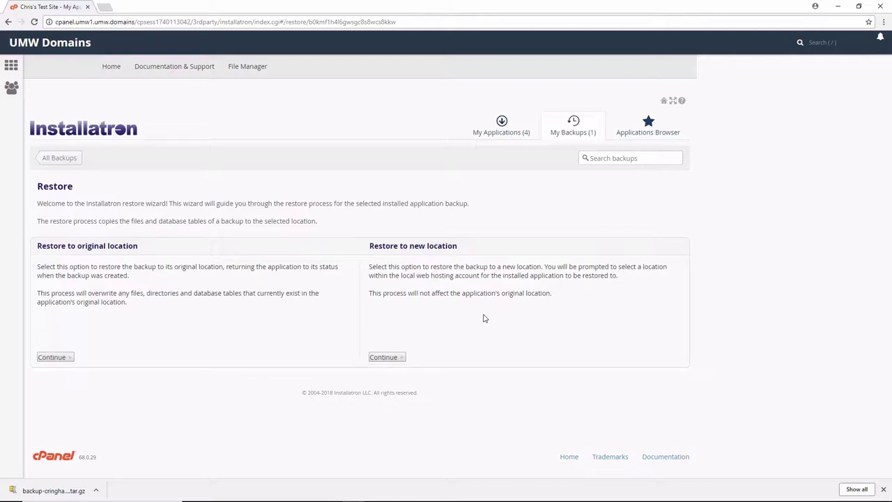
{"action": "left_click", "coordinate": [72, 357]}
{"action": "scroll", "coordinate": [237, 331], "scroll_direction": "down", "scroll_amount": 3}
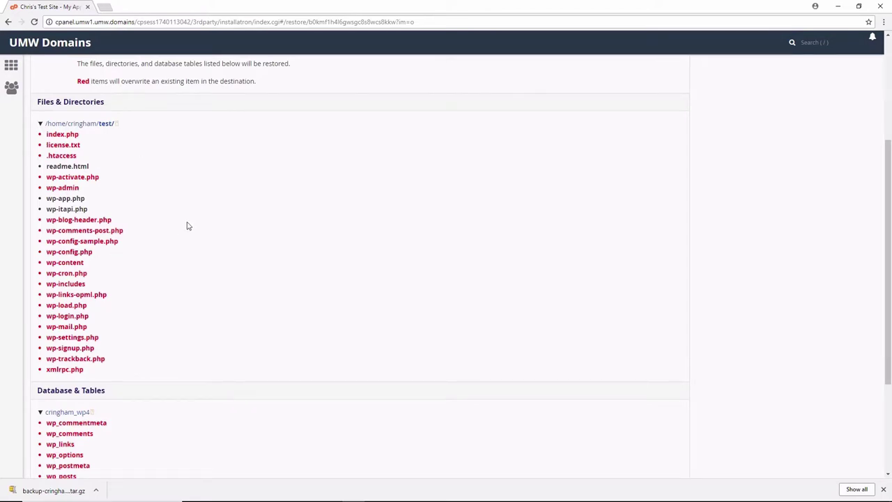
{"action": "scroll", "coordinate": [187, 226], "scroll_direction": "down", "scroll_amount": 3}
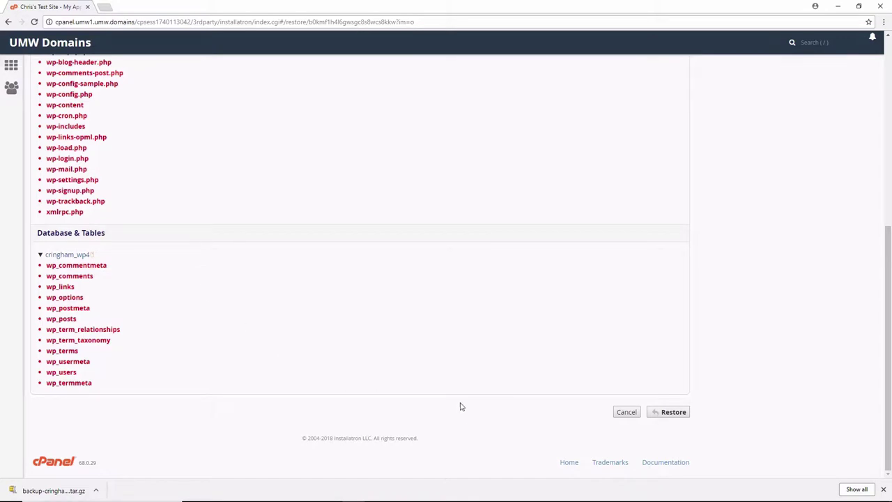
{"action": "scroll", "coordinate": [456, 403], "scroll_direction": "up", "scroll_amount": 2}
{"action": "scroll", "coordinate": [457, 403], "scroll_direction": "down", "scroll_amount": 2}
- Restore Chris's Test Site from its backup, then try adding a new backup location
{"action": "left_click", "coordinate": [673, 412]}
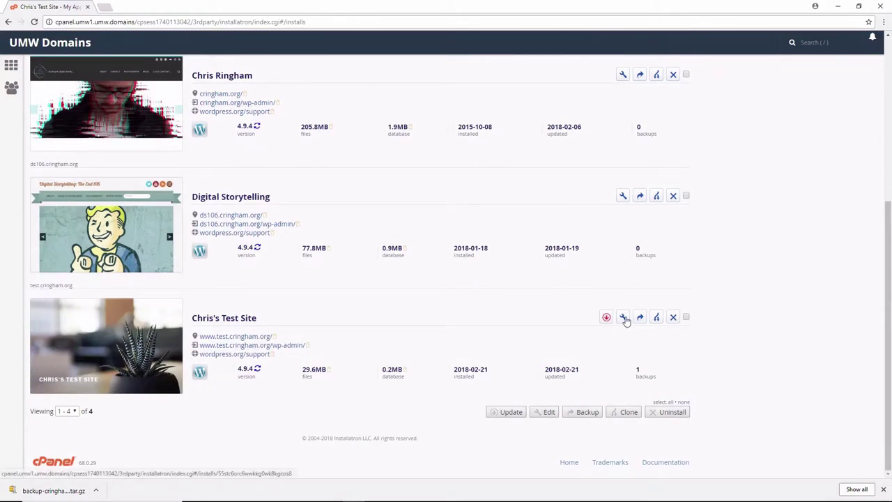
{"action": "left_click", "coordinate": [626, 320]}
{"action": "scroll", "coordinate": [241, 328], "scroll_direction": "down", "scroll_amount": 5}
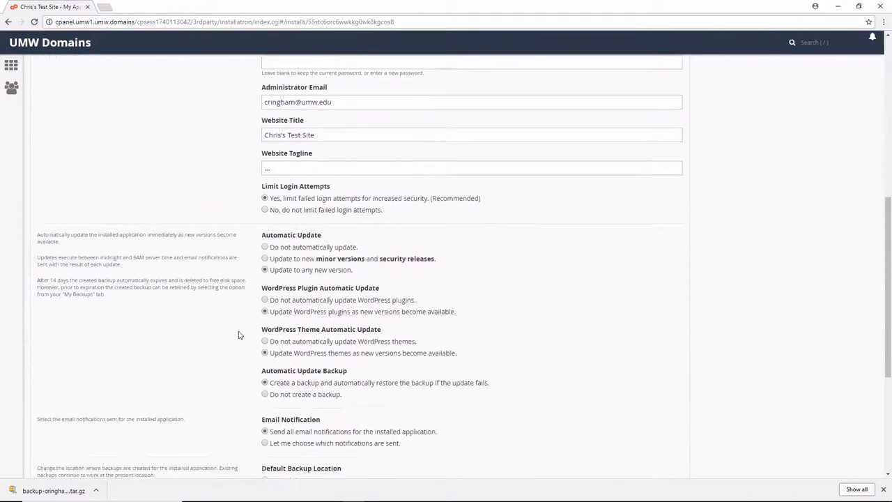
{"action": "scroll", "coordinate": [239, 334], "scroll_direction": "down", "scroll_amount": 3}
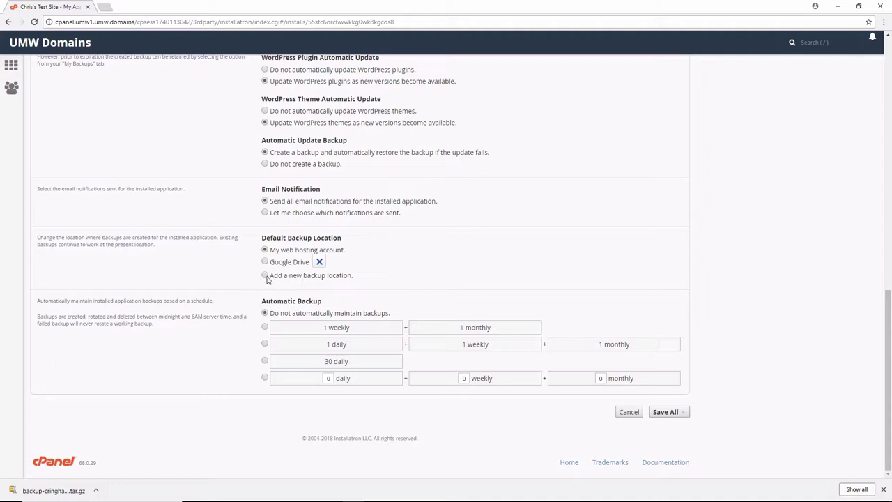
{"action": "left_click", "coordinate": [265, 275]}
{"action": "scroll", "coordinate": [203, 290], "scroll_direction": "down", "scroll_amount": 1}
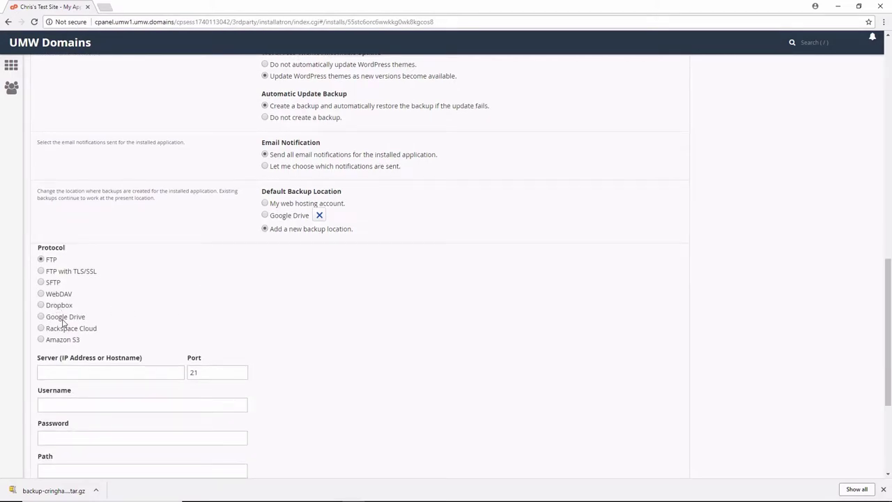
- Try Google Drive, Dropbox and weekly-plus-monthly backups, then save with hosting-account storage and no schedule
{"action": "left_click", "coordinate": [62, 319]}
{"action": "left_click", "coordinate": [57, 307]}
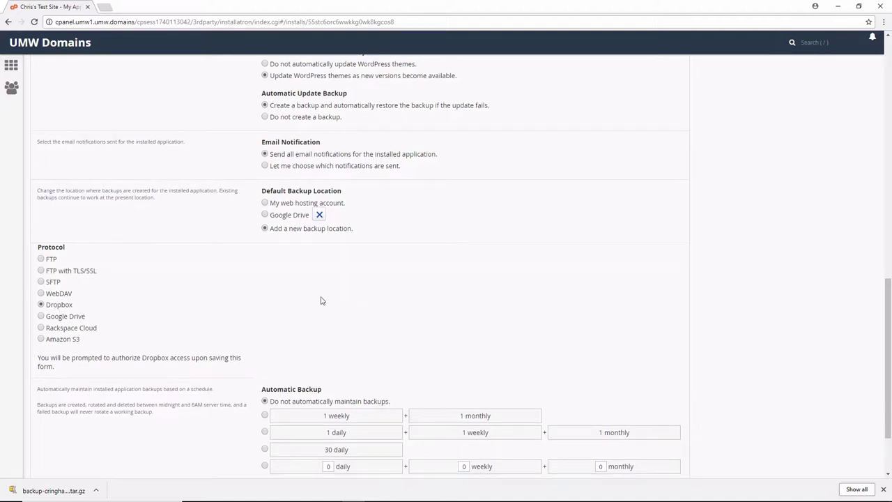
{"action": "scroll", "coordinate": [321, 300], "scroll_direction": "down", "scroll_amount": 2}
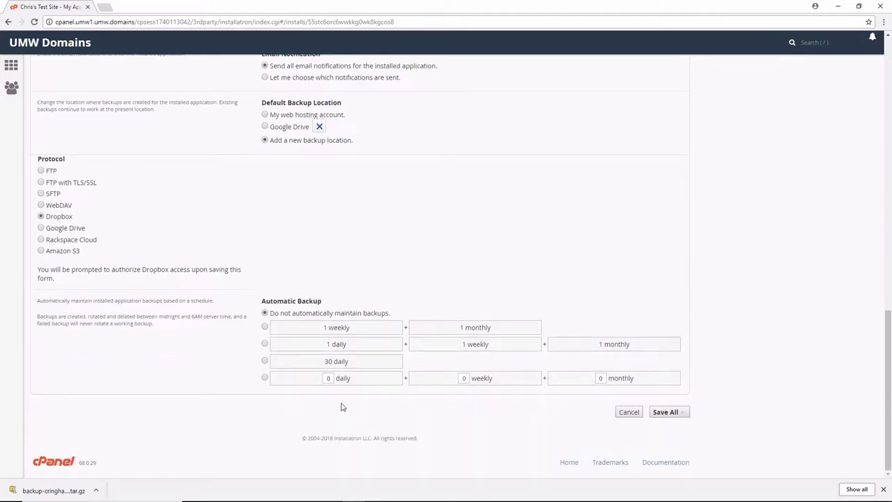
{"action": "left_click", "coordinate": [264, 327]}
{"action": "left_click", "coordinate": [265, 313]}
{"action": "left_click", "coordinate": [265, 164]}
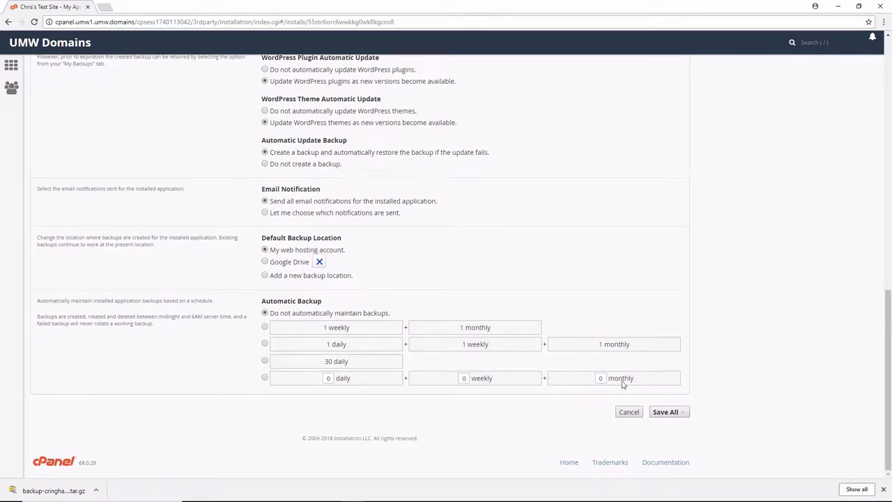
{"action": "left_click", "coordinate": [668, 413]}
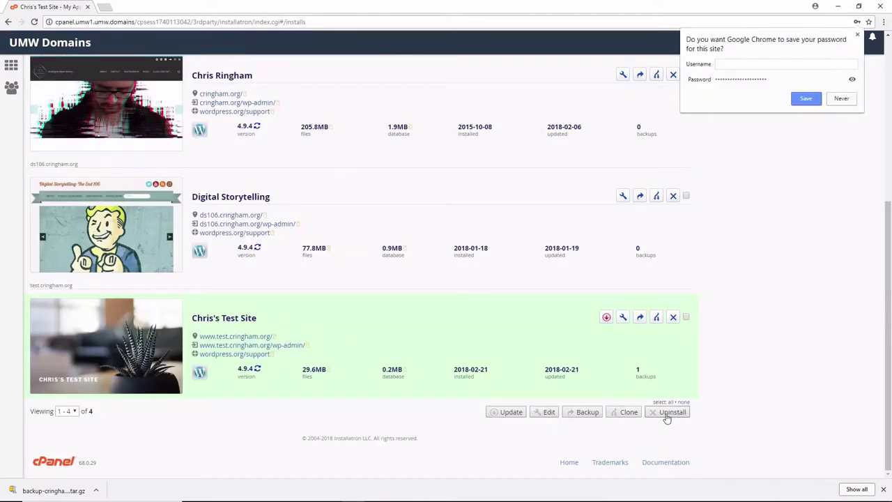
- Dismiss the save-password prompt and delete Chris's Test Site's backup in My Backups
{"action": "scroll", "coordinate": [649, 412], "scroll_direction": "up", "scroll_amount": 3}
{"action": "scroll", "coordinate": [649, 412], "scroll_direction": "up", "scroll_amount": 1}
{"action": "left_click", "coordinate": [841, 98]}
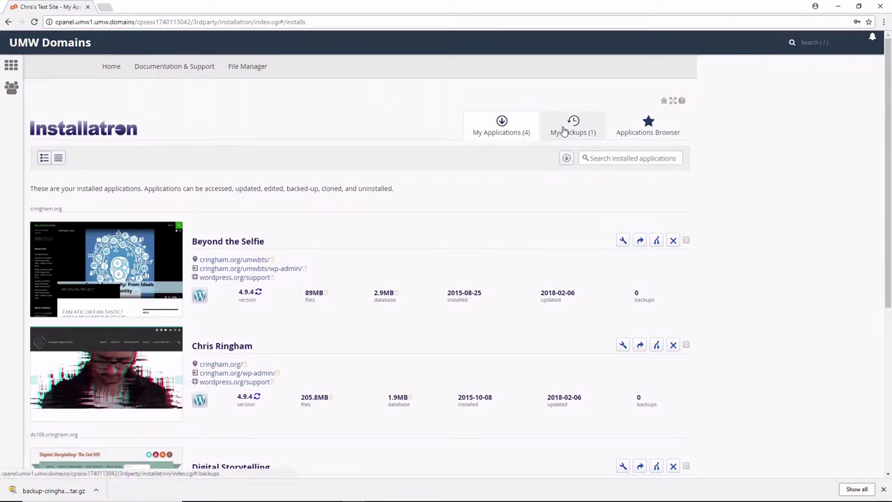
{"action": "left_click", "coordinate": [565, 131]}
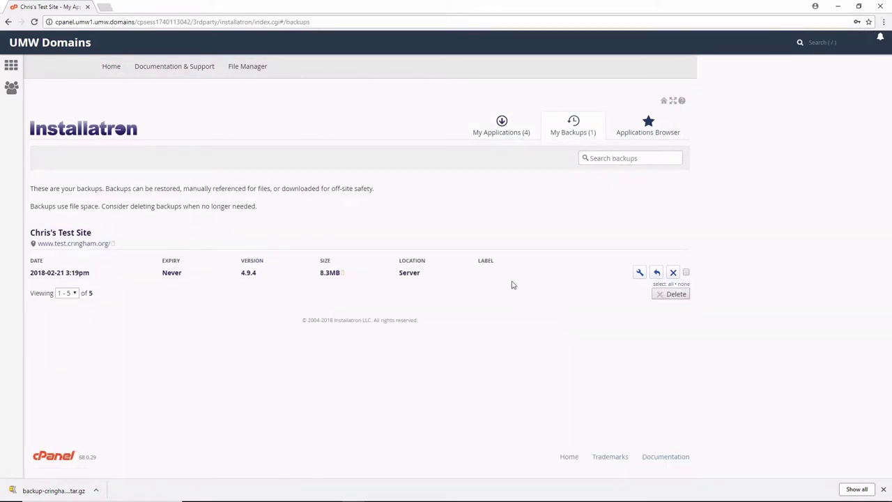
{"action": "left_click", "coordinate": [685, 272]}
{"action": "left_click", "coordinate": [674, 295]}
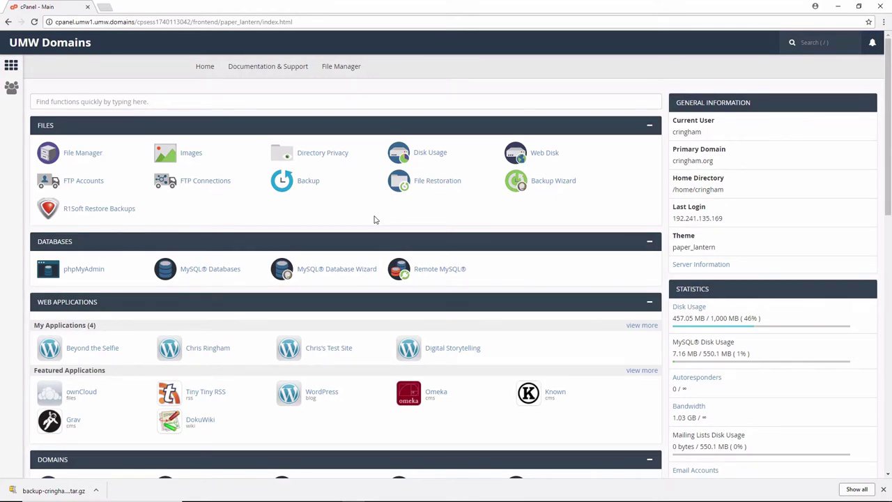
{"action": "scroll", "coordinate": [374, 220], "scroll_direction": "down", "scroll_amount": 5}
{"action": "scroll", "coordinate": [374, 219], "scroll_direction": "up", "scroll_amount": 4}
{"action": "scroll", "coordinate": [374, 219], "scroll_direction": "up", "scroll_amount": 2}
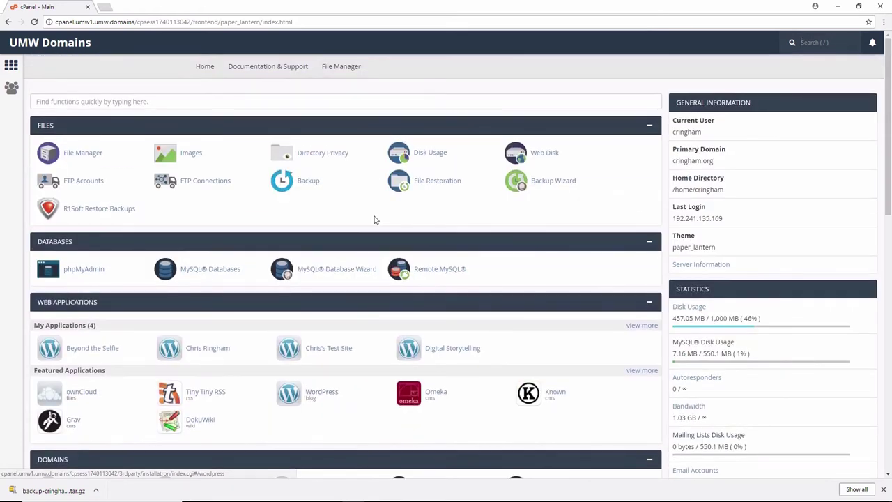
{"action": "left_click", "coordinate": [101, 208]}
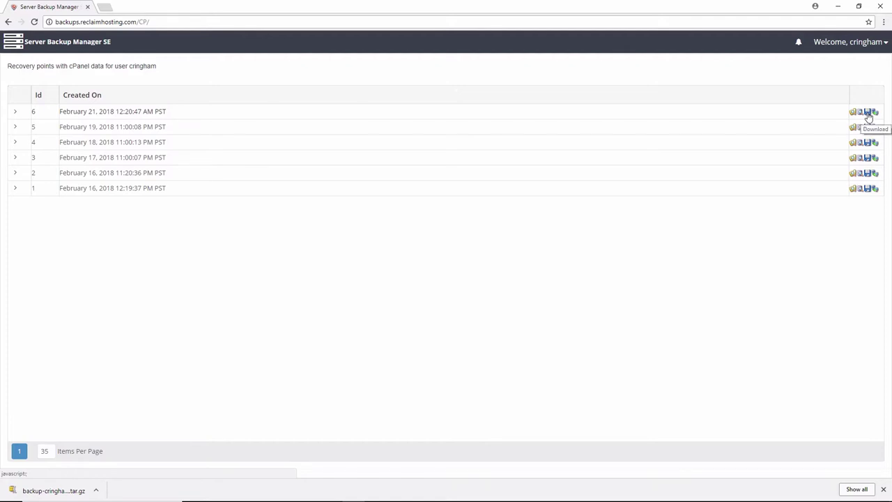
{"action": "left_click", "coordinate": [869, 115]}
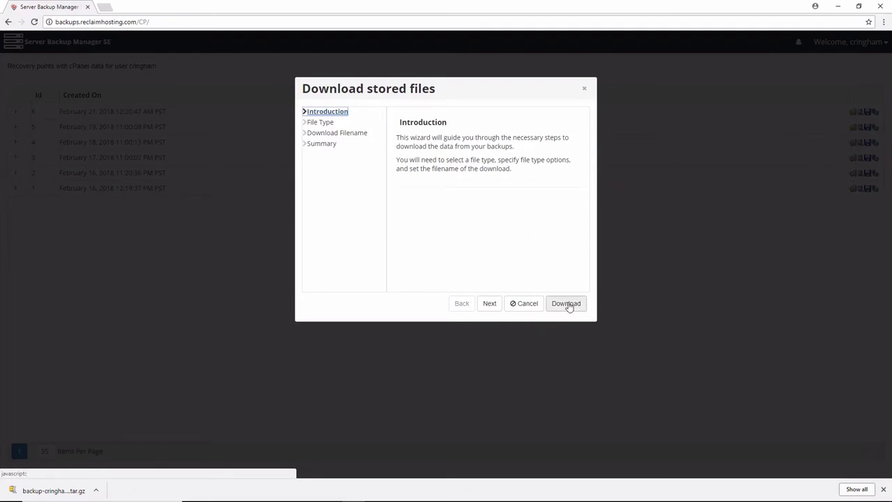
{"action": "left_click", "coordinate": [528, 304]}
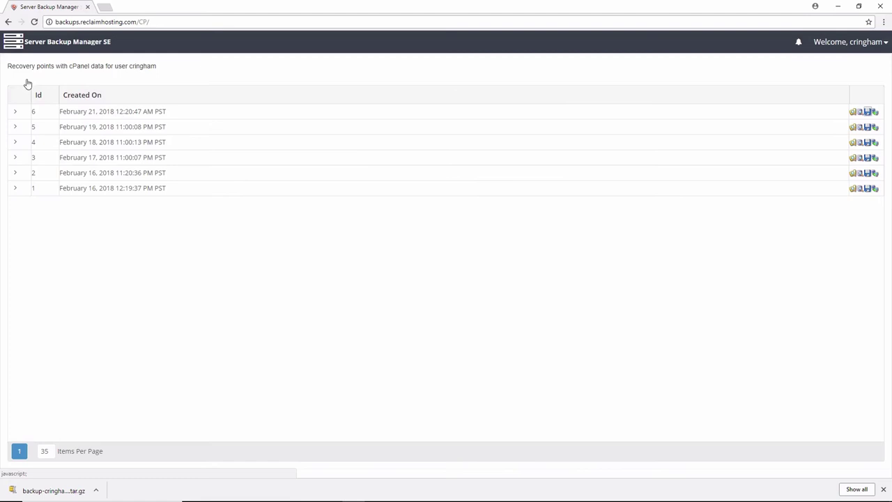
{"action": "key", "text": "alt+Left"}
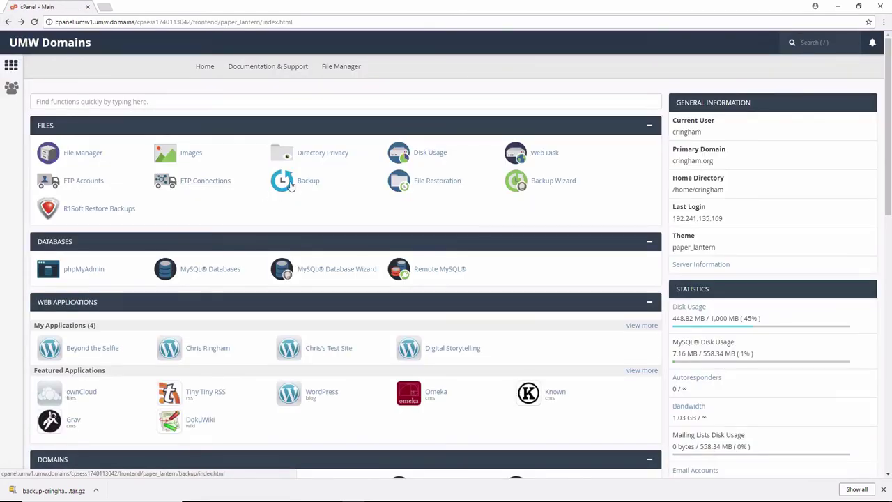
{"action": "left_click", "coordinate": [291, 185]}
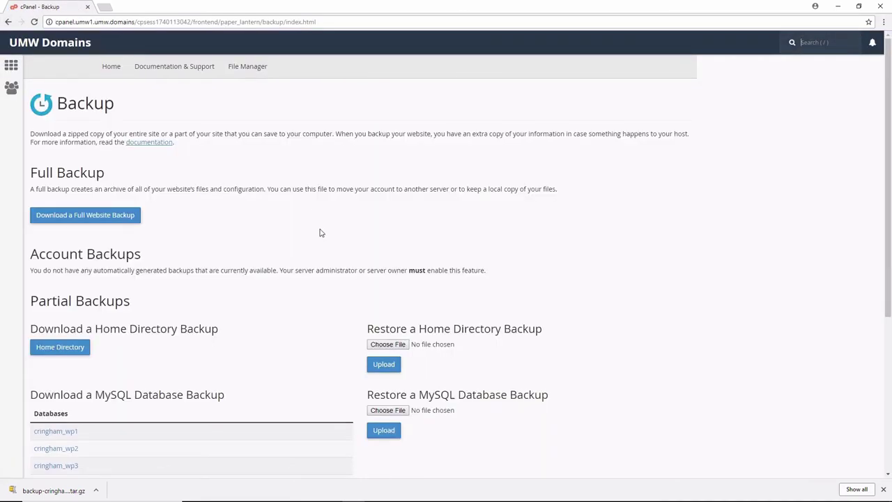
{"action": "scroll", "coordinate": [321, 233], "scroll_direction": "down", "scroll_amount": 3}
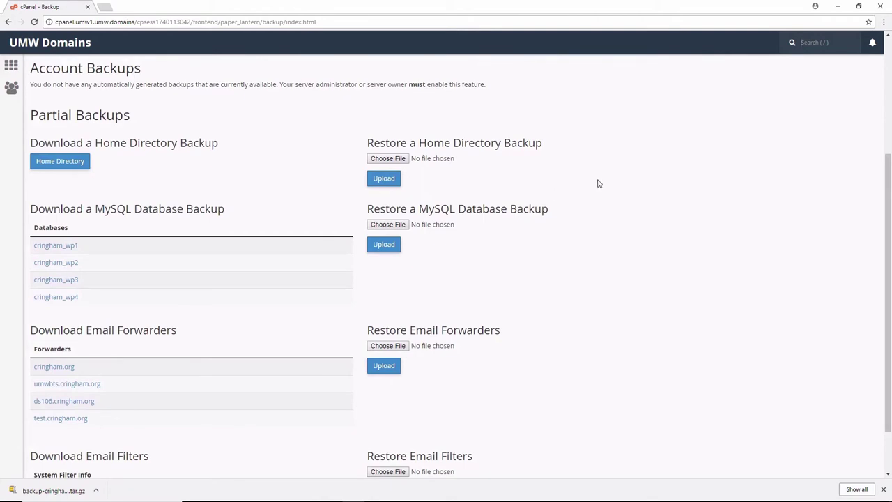
{"action": "scroll", "coordinate": [597, 183], "scroll_direction": "up", "scroll_amount": 3}
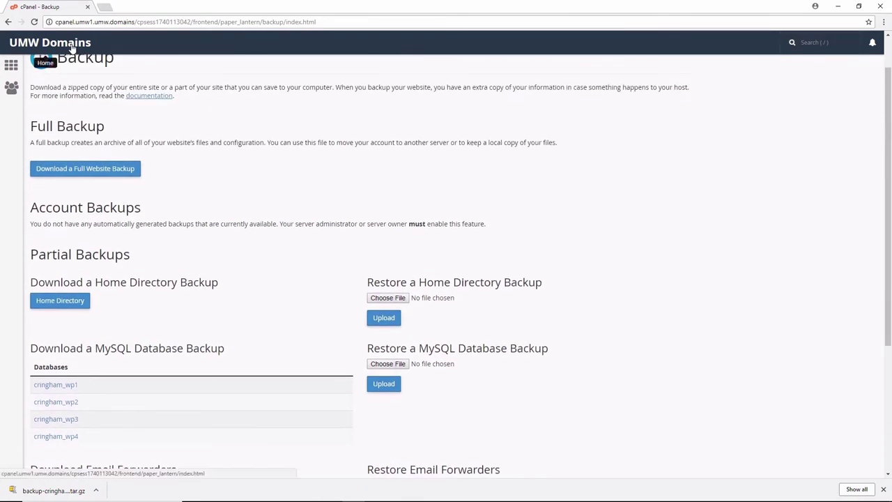
{"action": "left_click", "coordinate": [72, 47]}
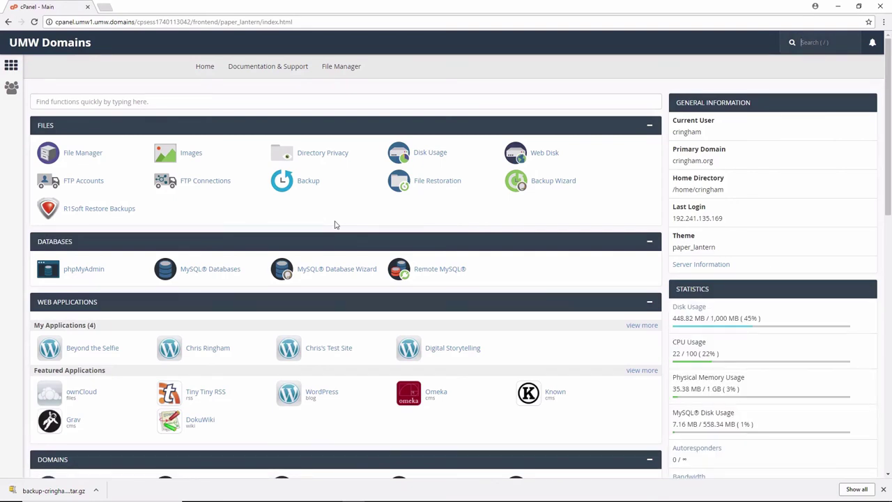